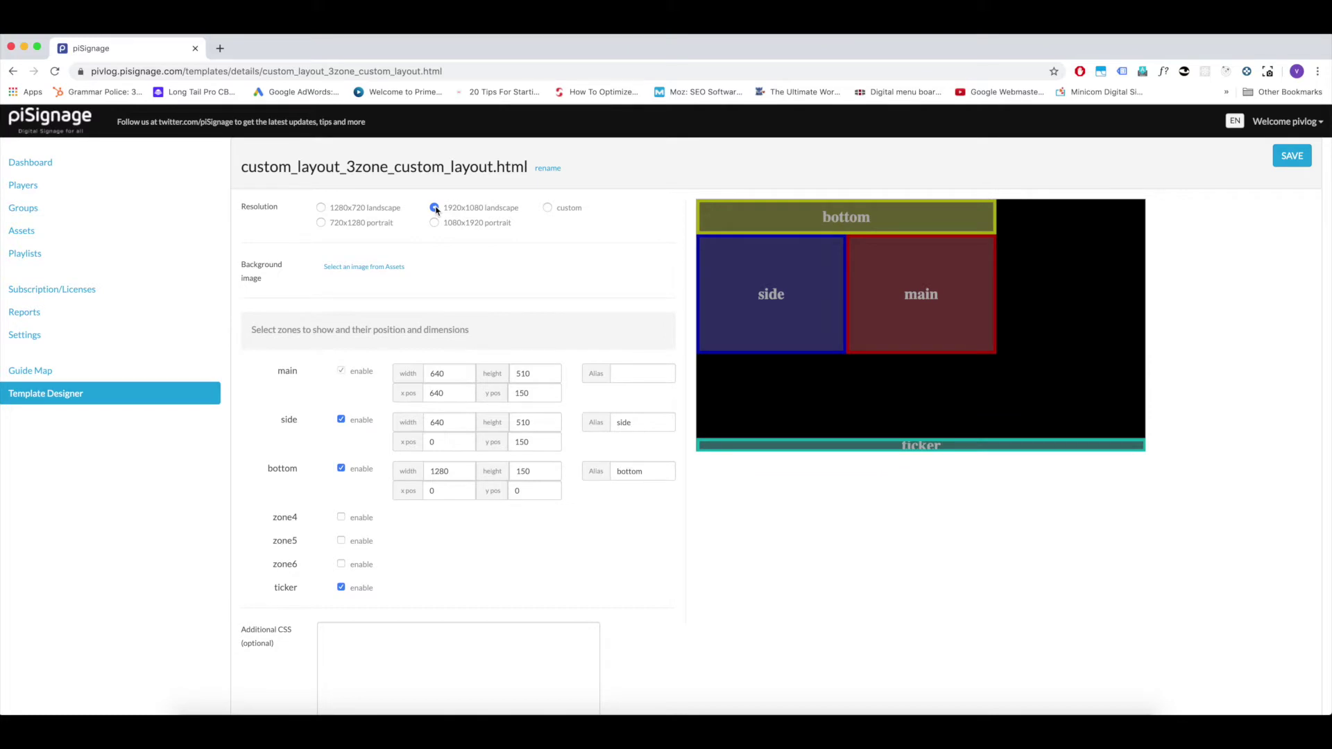
triple_click(269, 279)
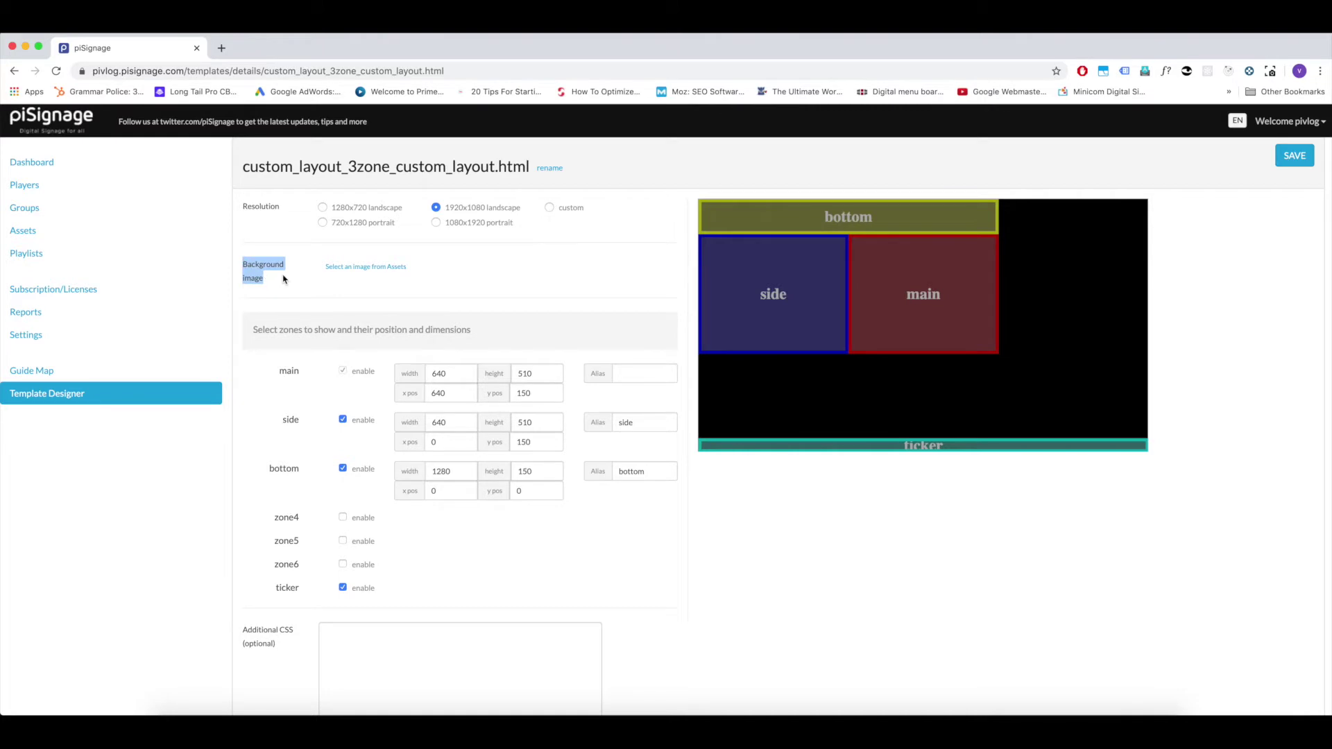
click(351, 269)
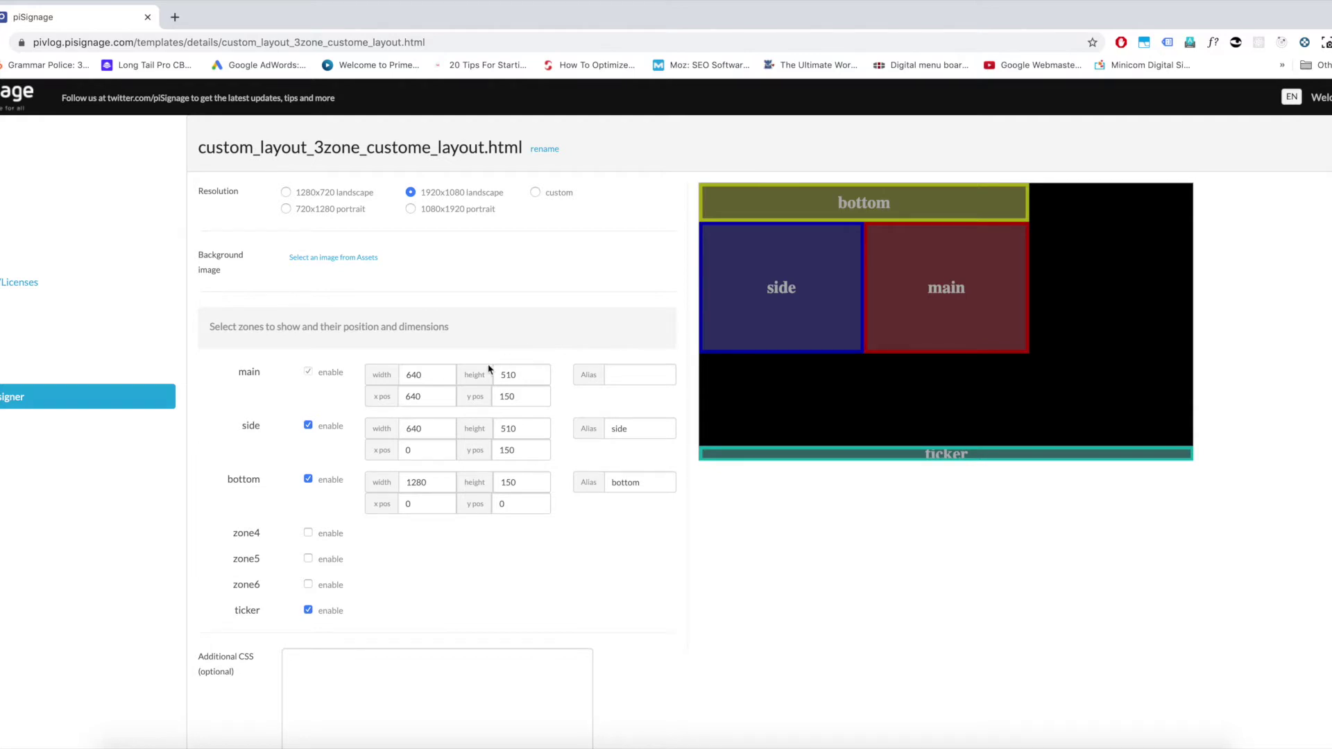
- Set the main zone's width to 640 and its height to 1080 pixels
click(424, 376)
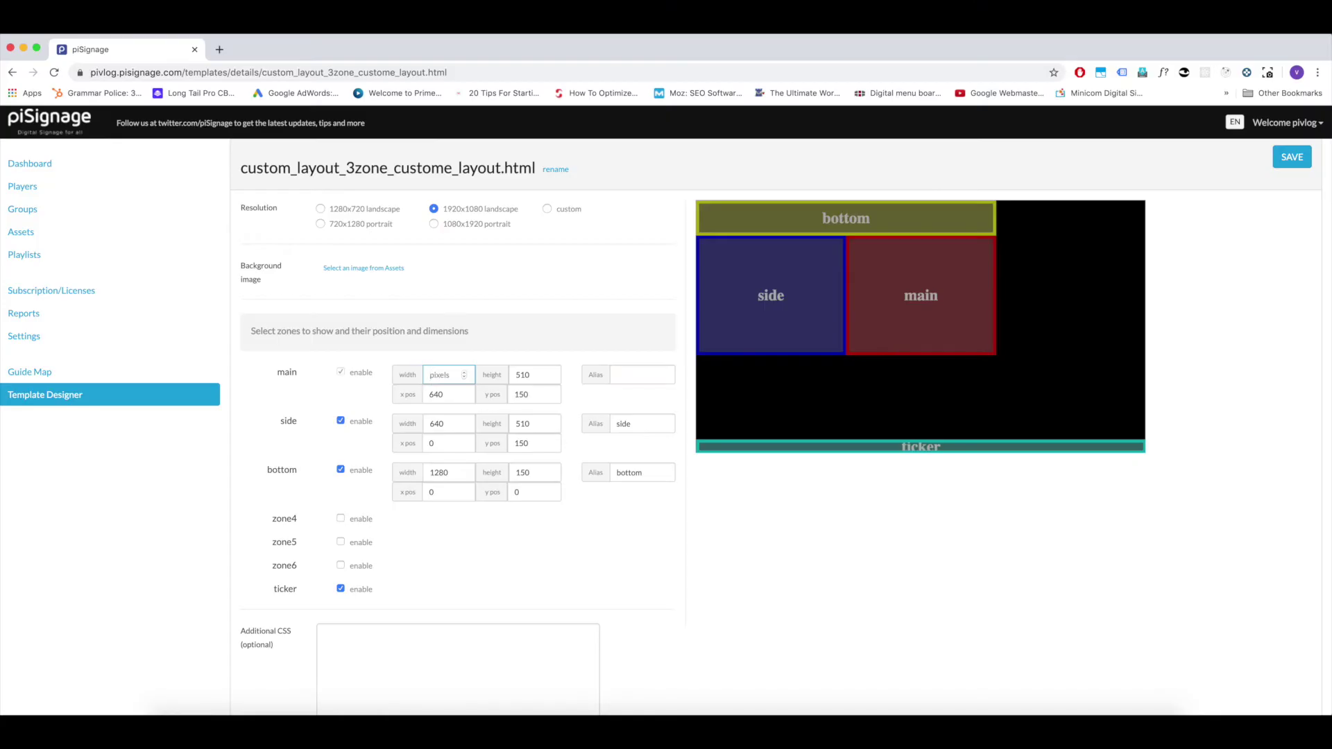
text(640)
double_click(533, 377)
text(1080)
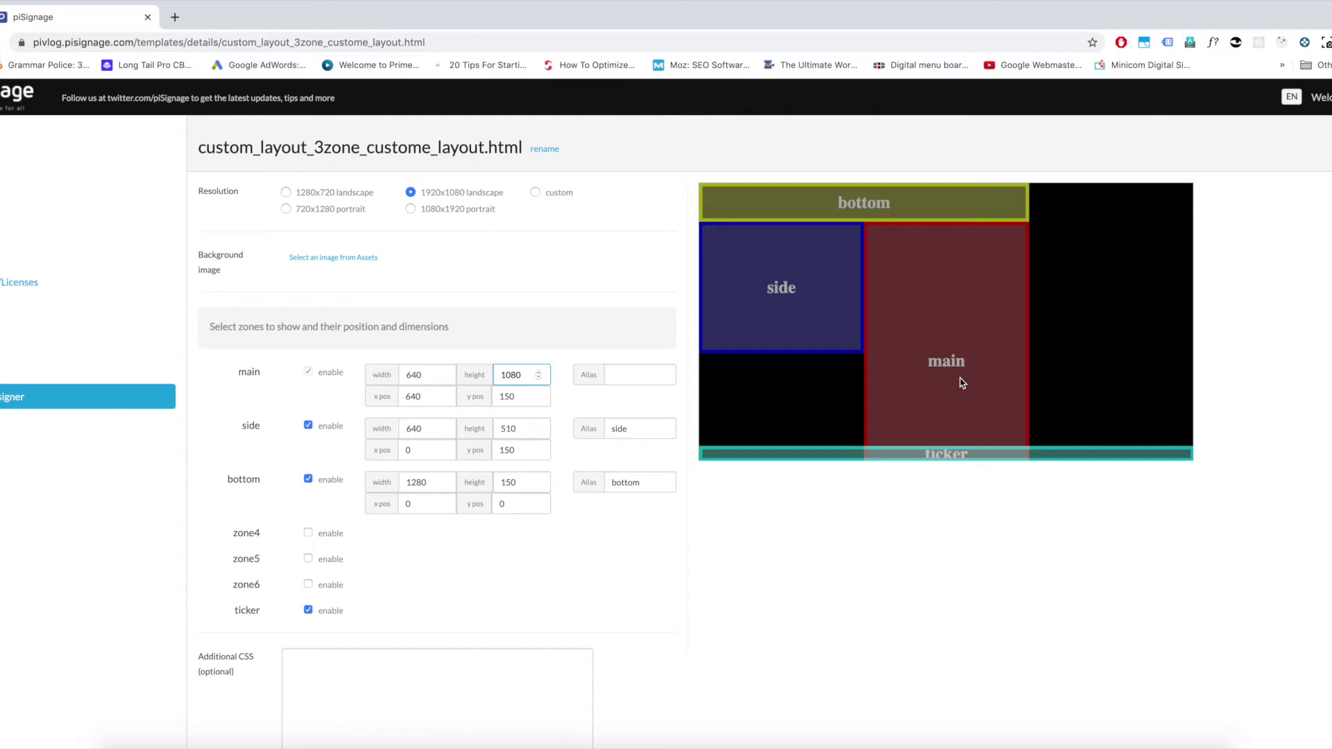
click(933, 362)
double_click(923, 364)
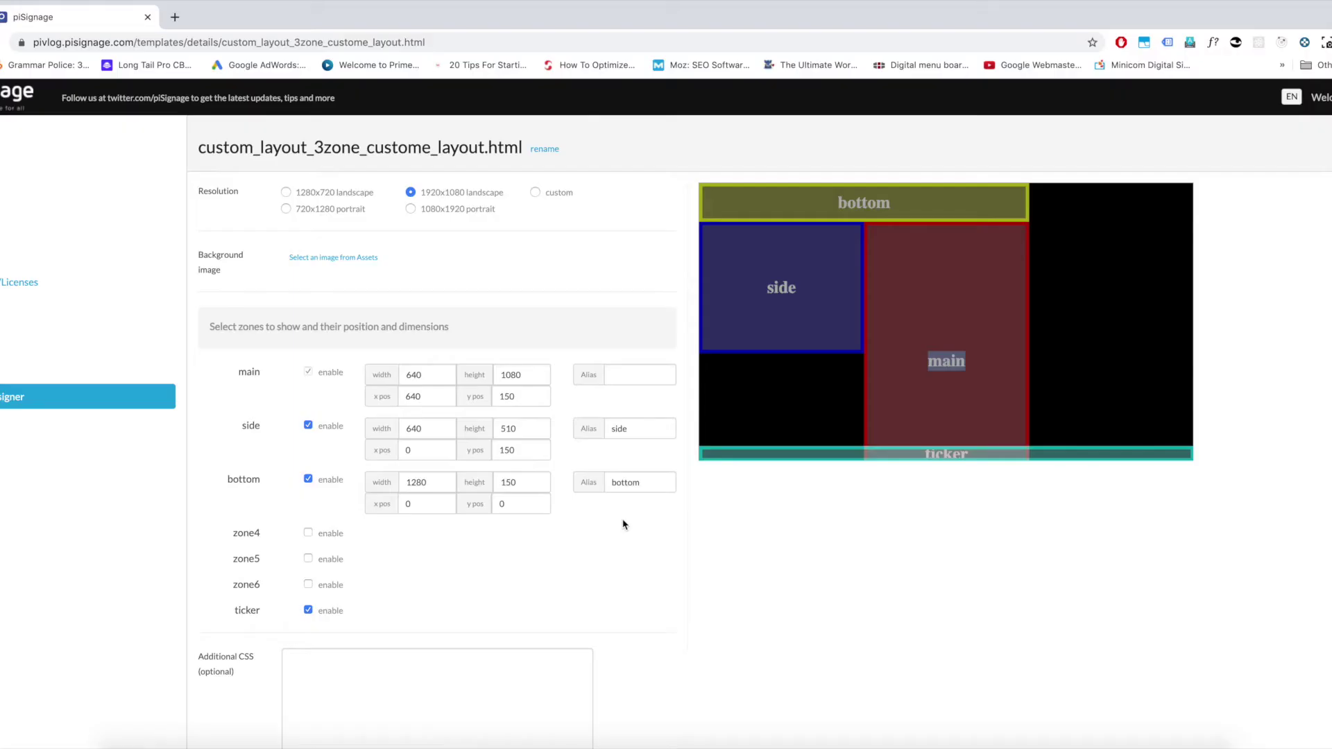
- Place the main zone at x position 0 and y position 0
click(431, 400)
key(BackSpace)
key(BackSpace)
text(0)
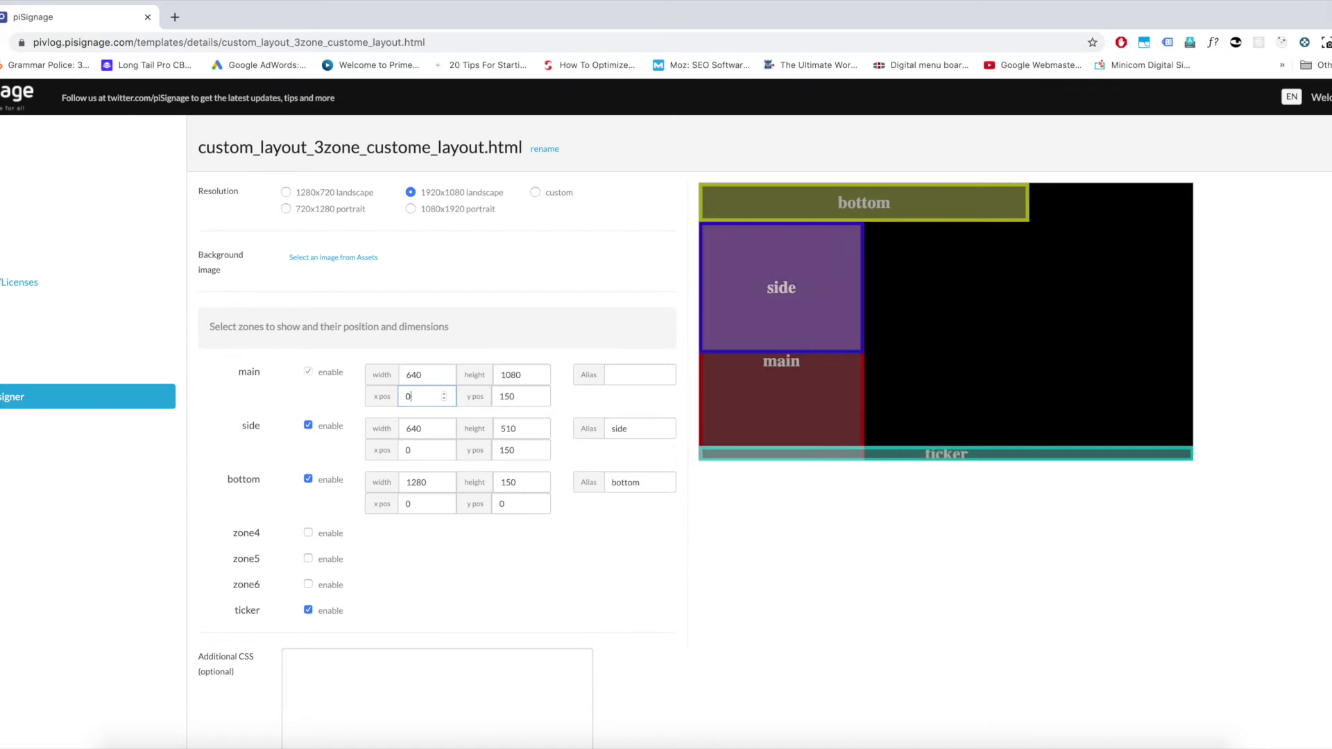
click(519, 396)
key(BackSpace)
key(BackSpace)
key(BackSpace)
text(0)
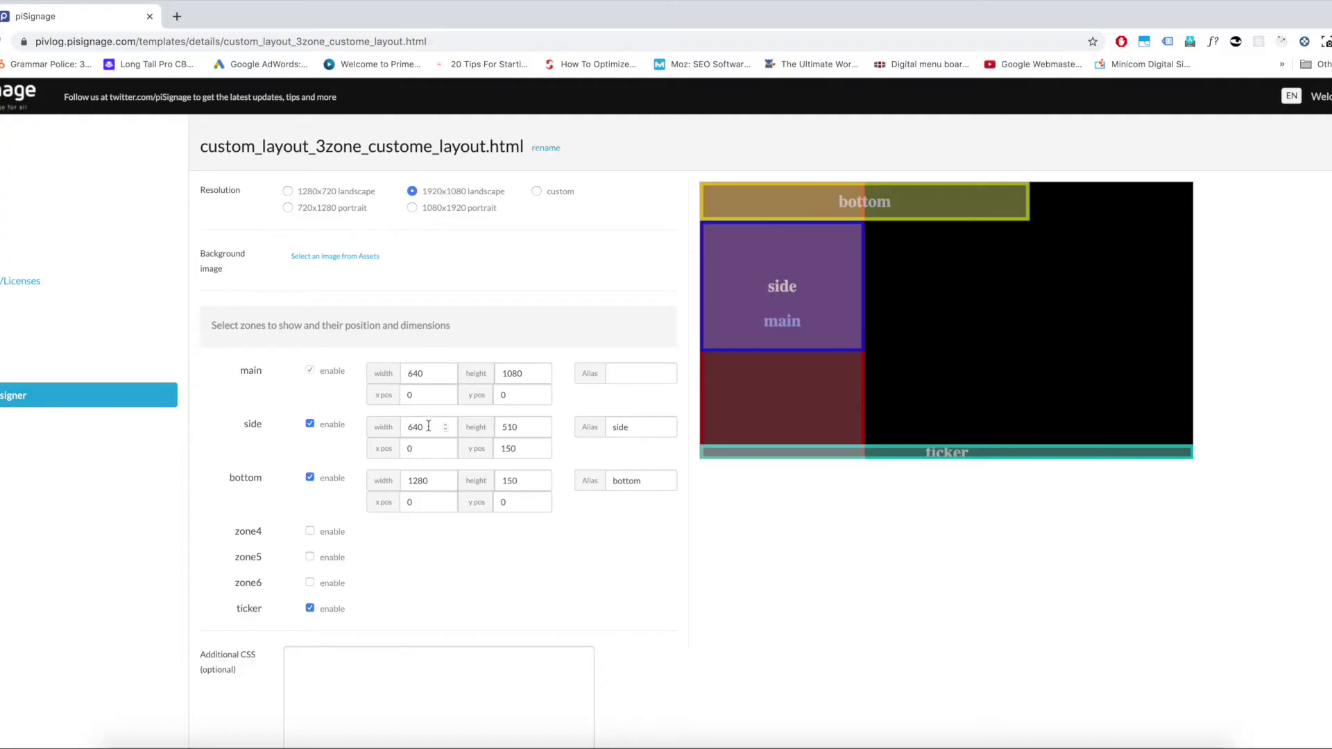
- Set the side zone's width to 640 and its height to 1080 pixels
click(452, 425)
key(BackSpace)
key(BackSpace)
text(40)
key(Tab)
text(10809)
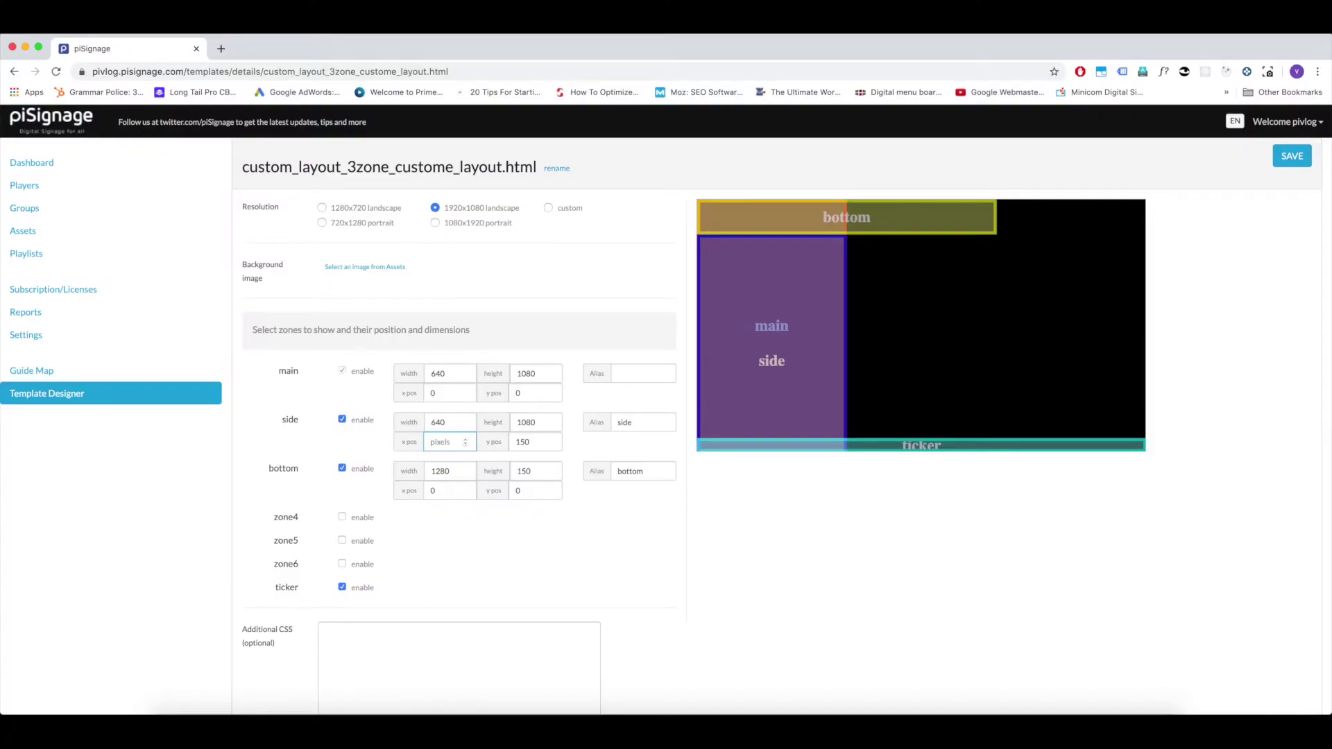
- Place the side zone at x position 640 and y position 0
text(640)
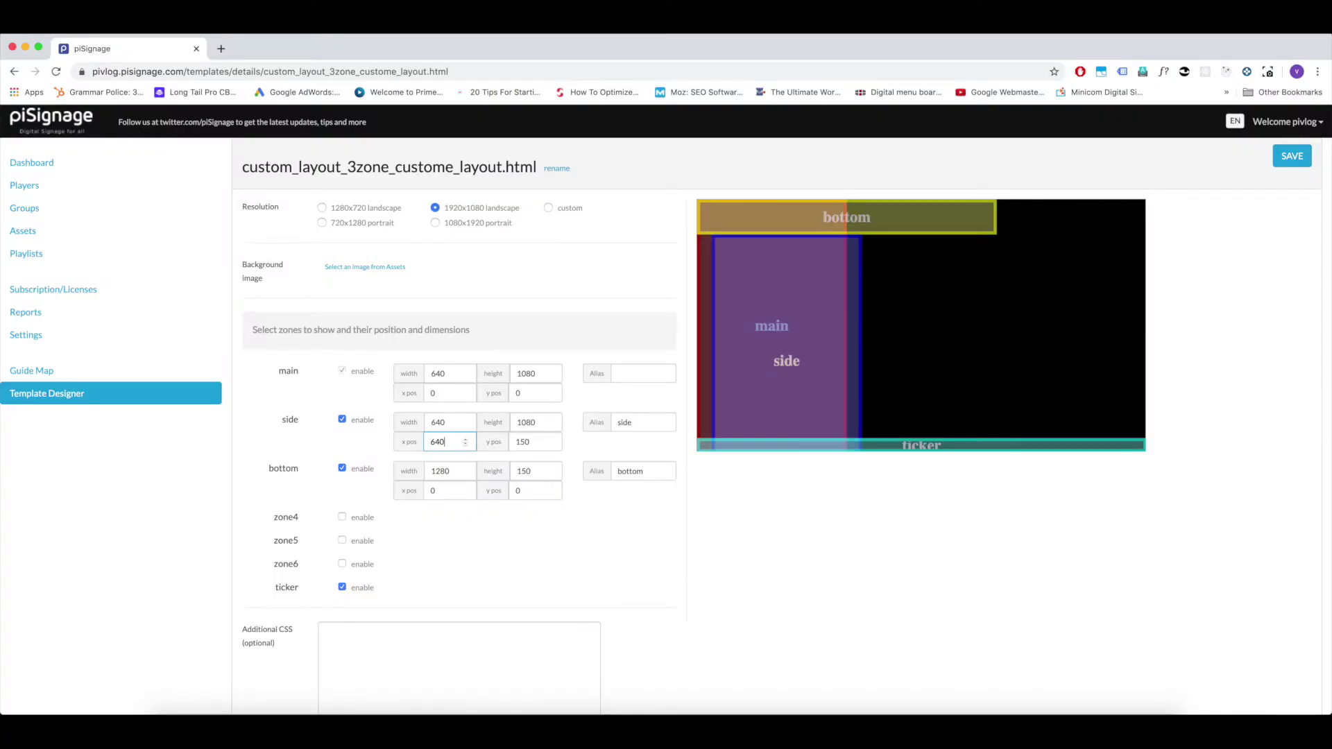
click(528, 441)
key(BackSpace)
key(BackSpace)
key(BackSpace)
text(0)
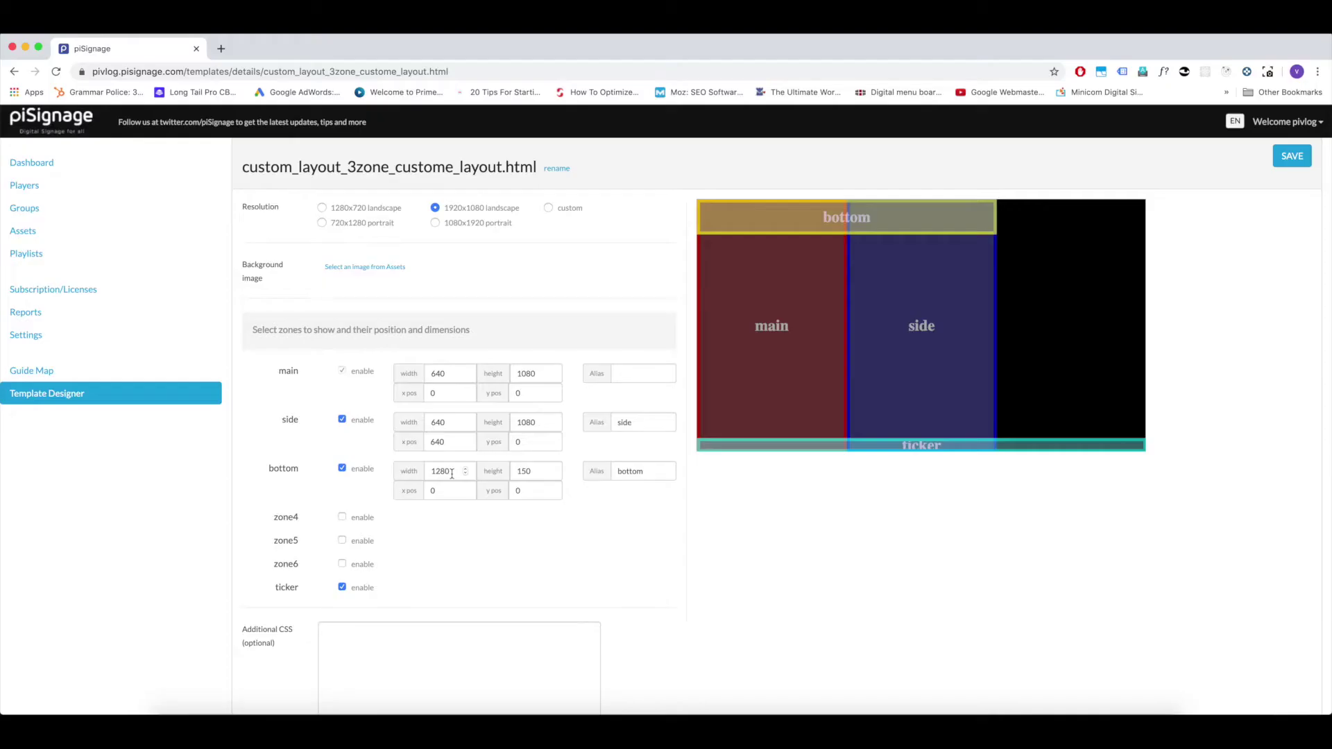
- Set the bottom zone's width to 640 and its height to 1080 pixels
text(12)
key(BackSpace)
key(BackSpace)
text(640)
click(535, 472)
key(BackSpace)
key(BackSpace)
key(BackSpace)
text(1080)
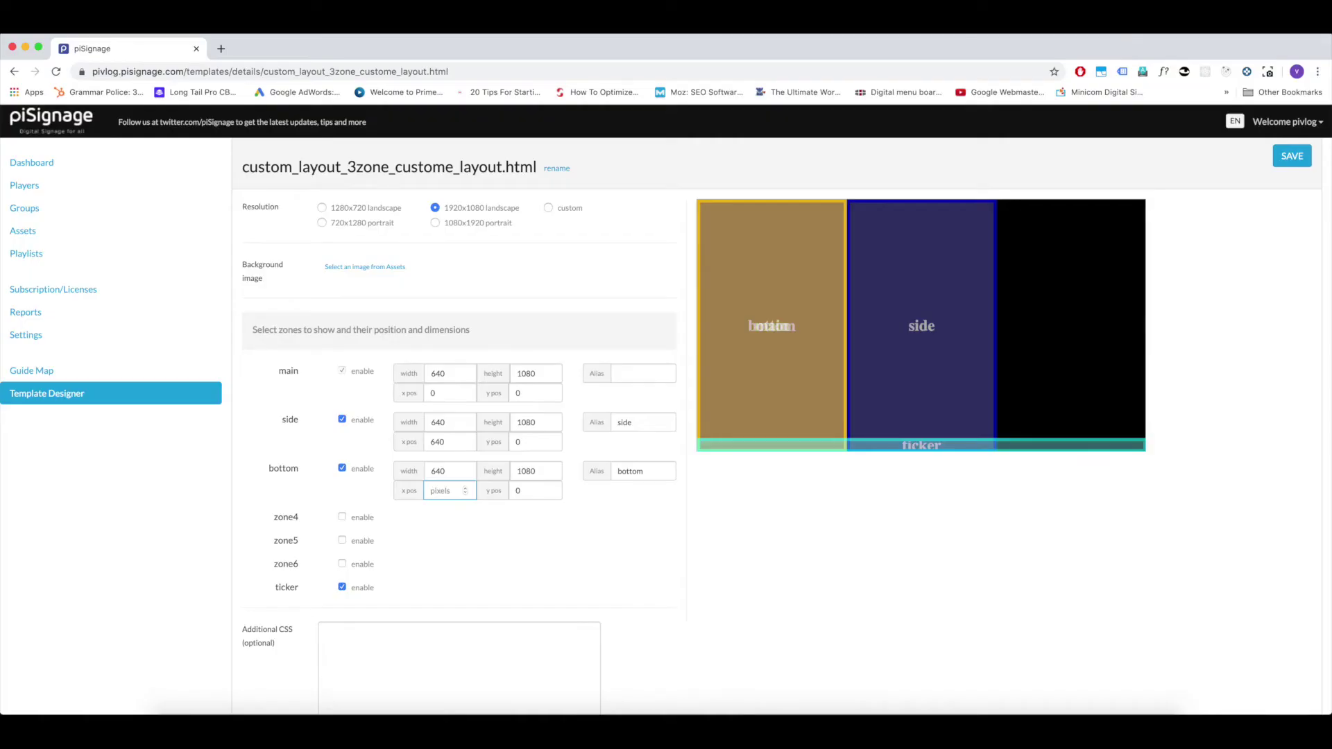
- Place the bottom zone at x position 1280, keeping its y position at 0
text(1280)
click(534, 491)
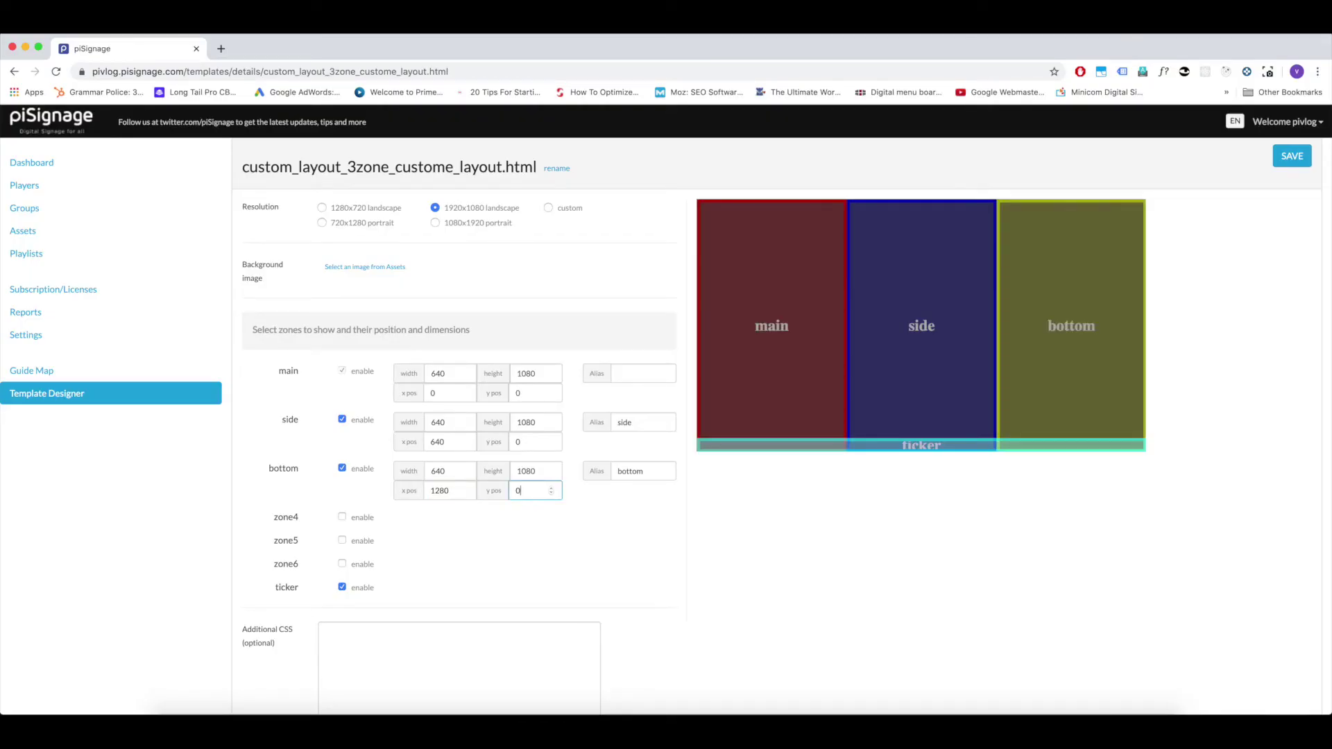
click(571, 539)
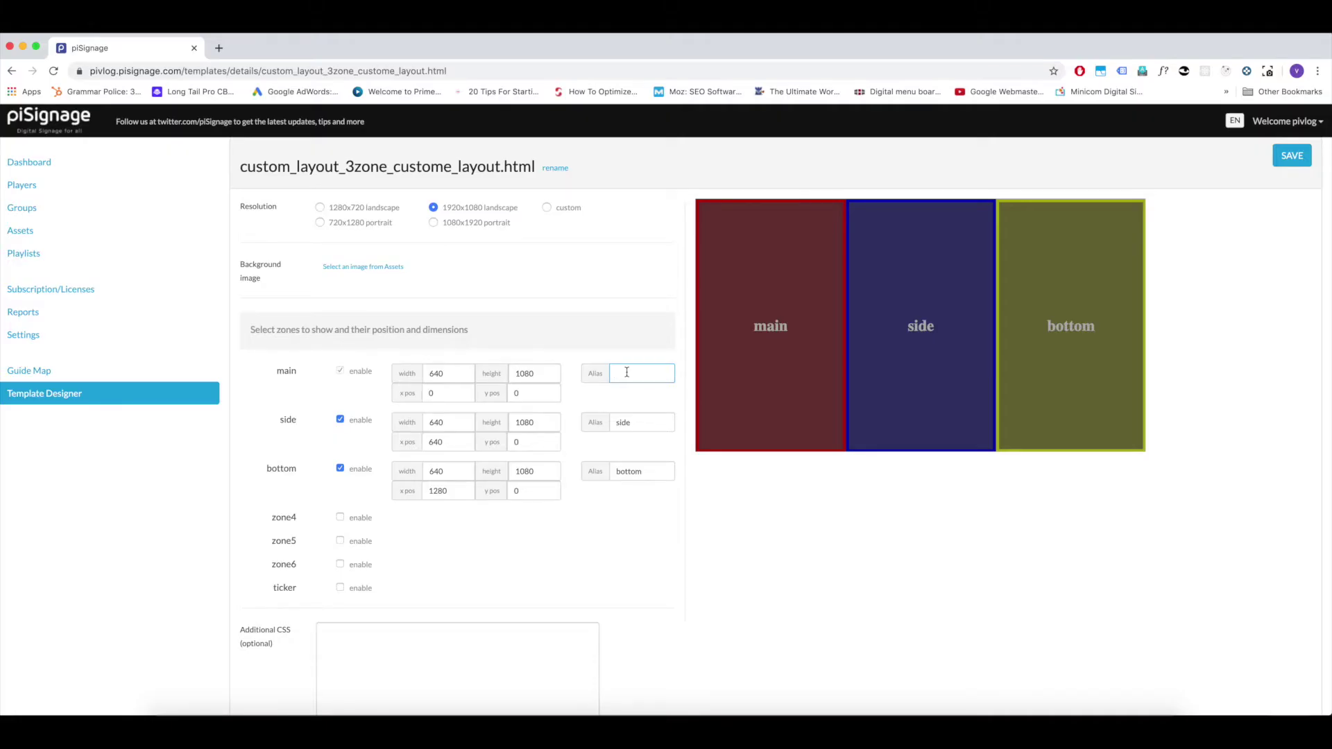
- Give the main, side and bottom zones the aliases leftzone, middlezone and rightzone
text(leftzone)
double_click(620, 422)
text(middlez)
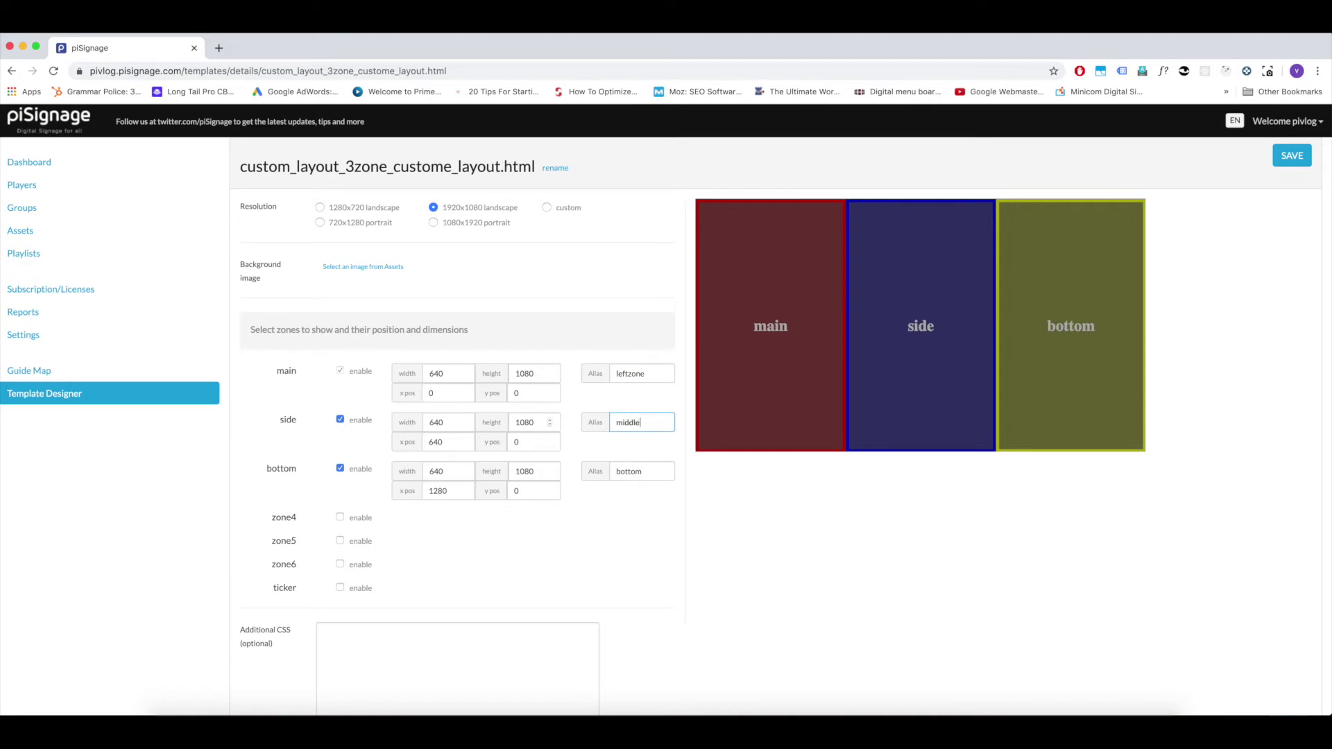
text(one)
click(643, 473)
key(BackSpace)
key(BackSpace)
key(BackSpace)
text(rightzone)
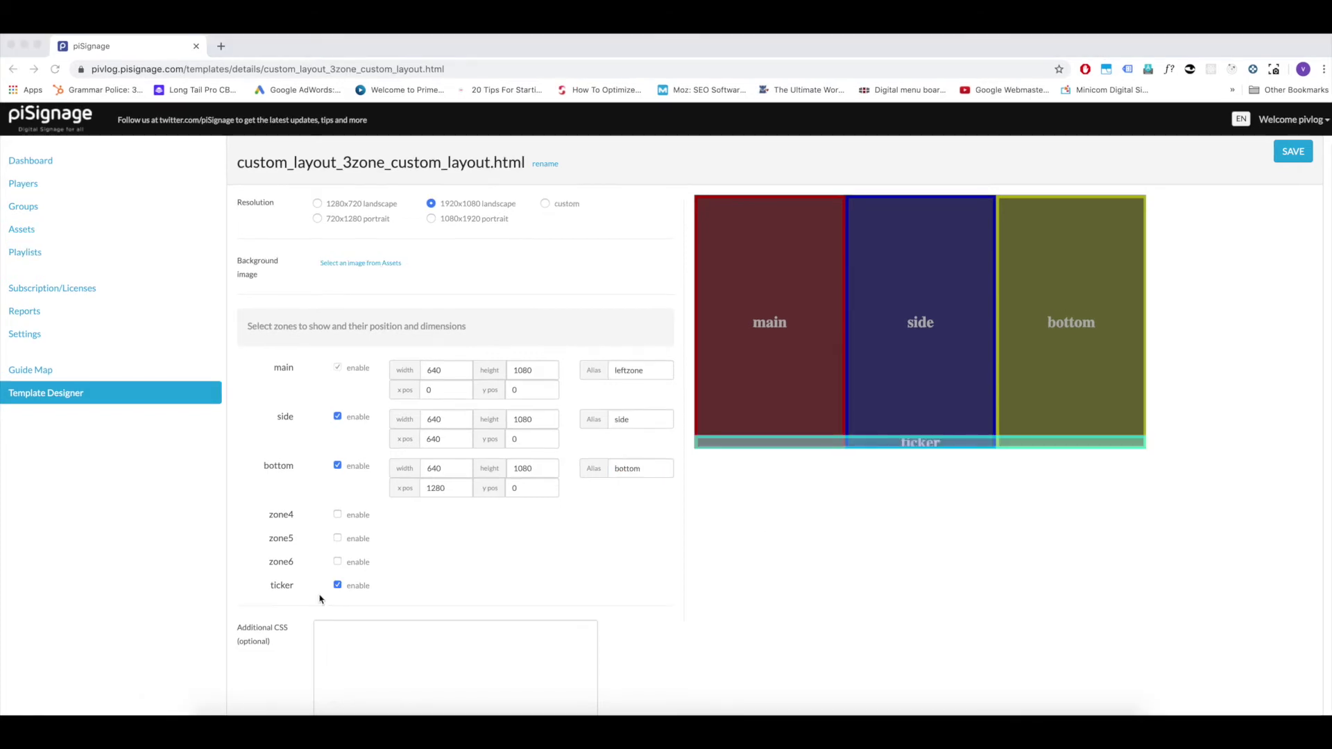
- Disable the ticker zone in the layout template
click(339, 587)
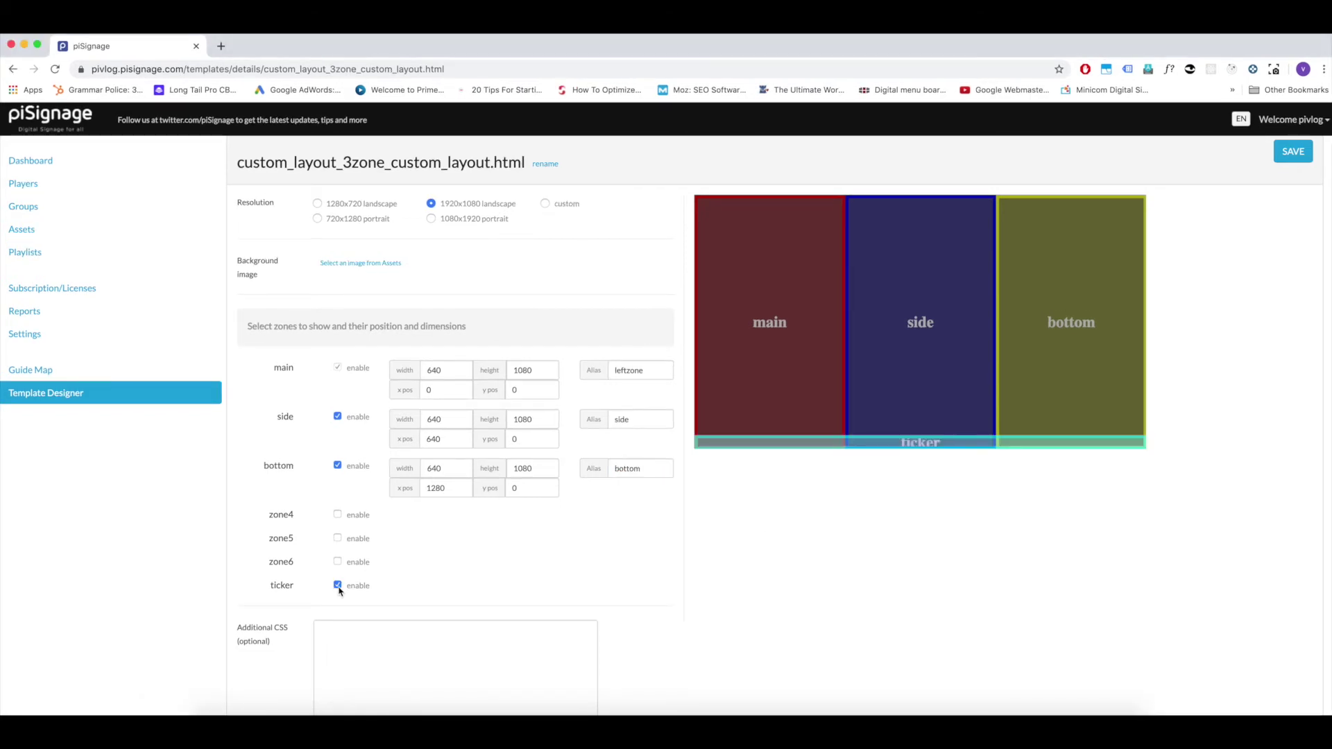
click(338, 586)
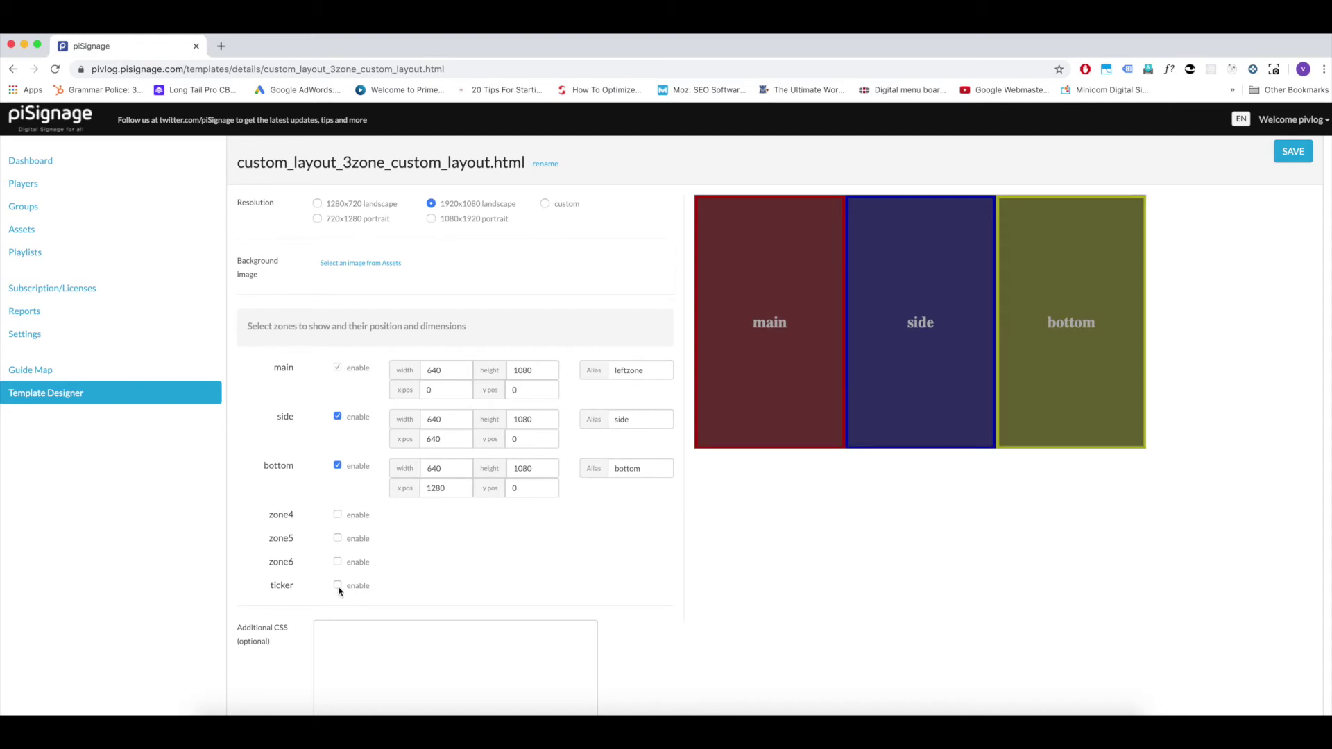
click(338, 586)
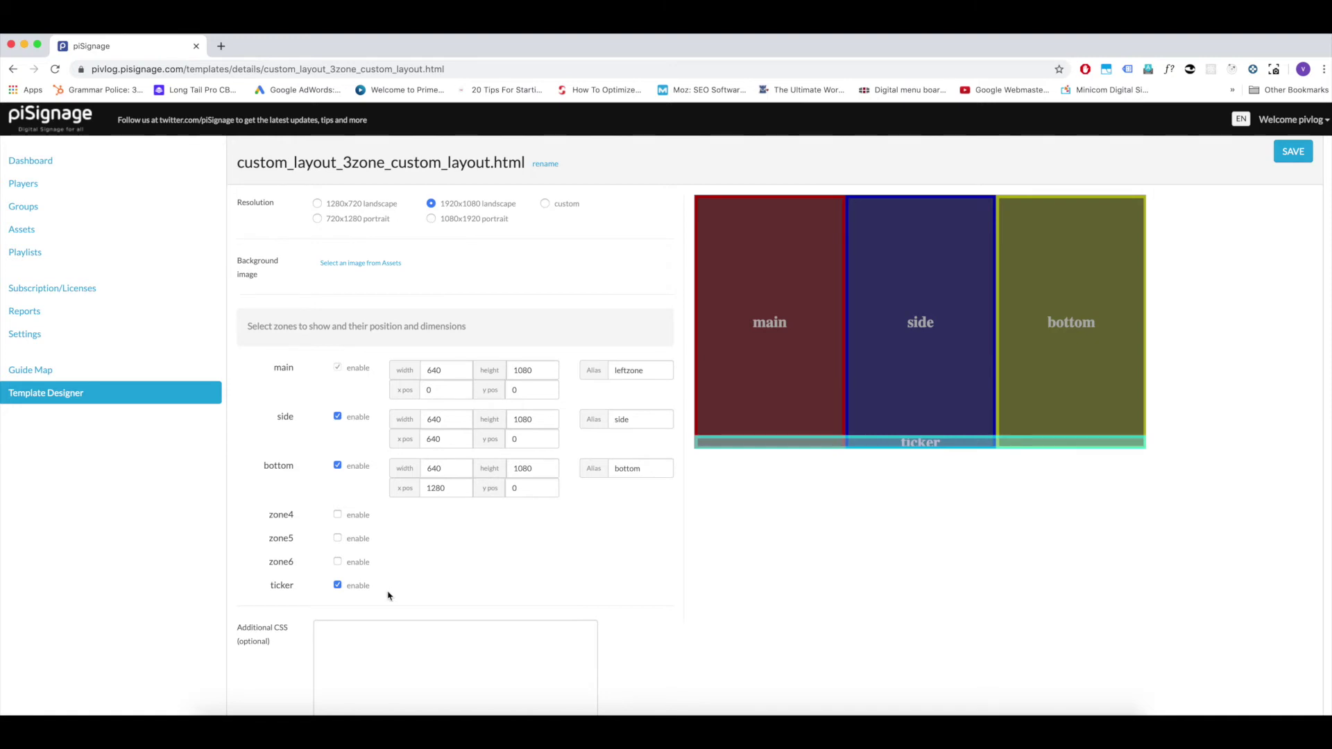
click(338, 587)
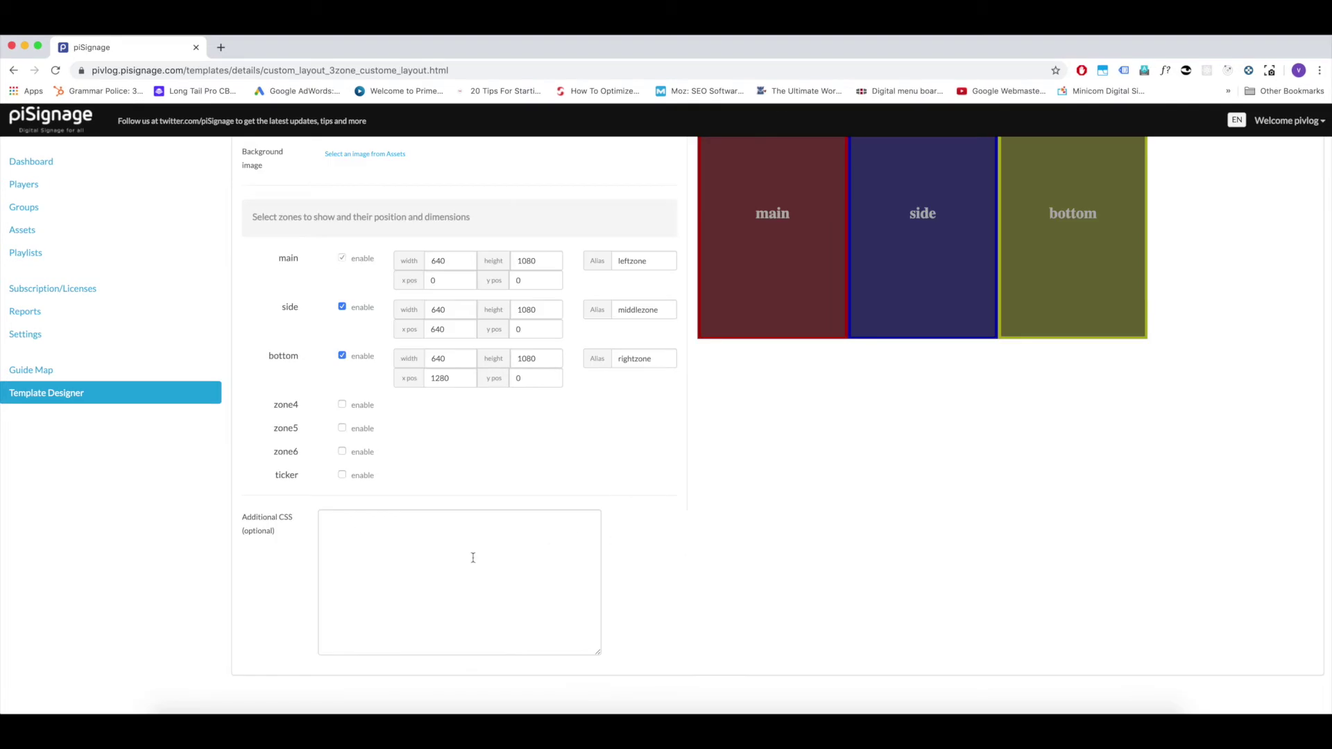
click(353, 537)
drag(242, 515, 290, 519)
click(338, 532)
scroll(1242, 326, up, 3)
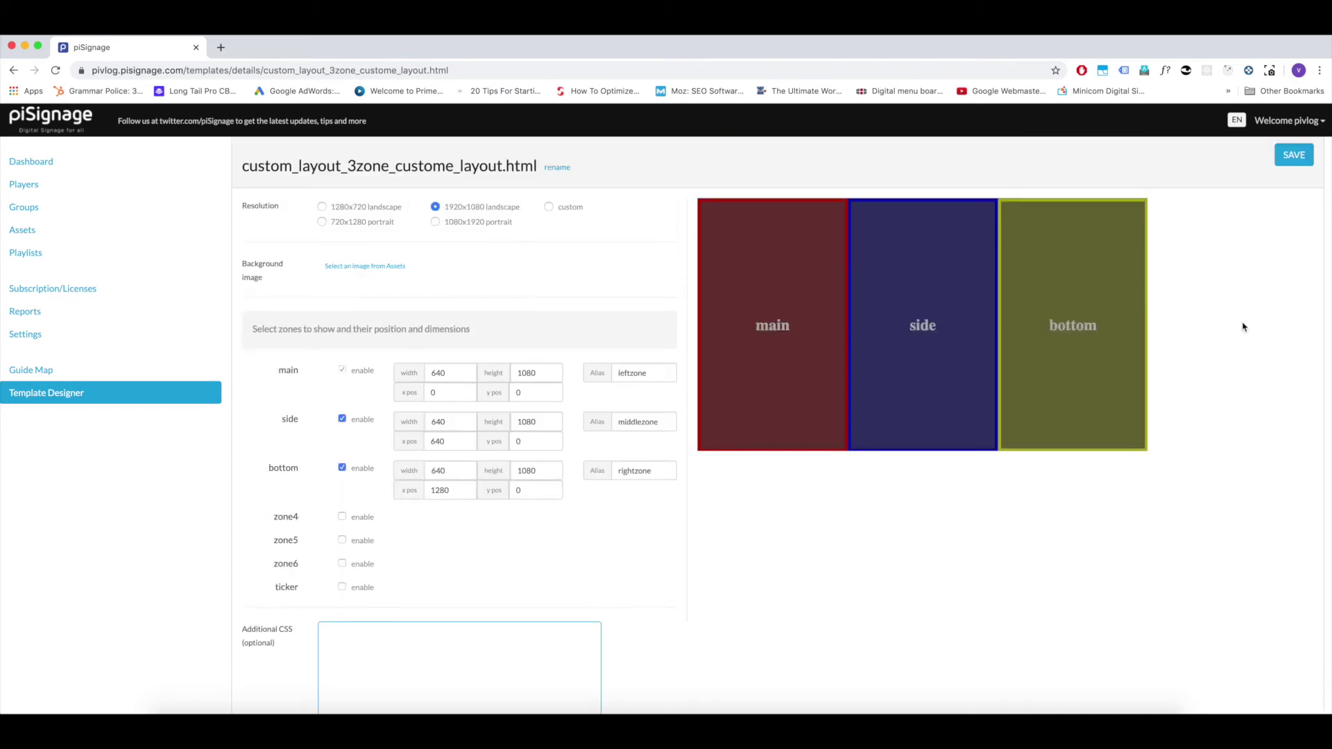
- Save the custom three-zone template and return to the list of custom templates
click(1294, 159)
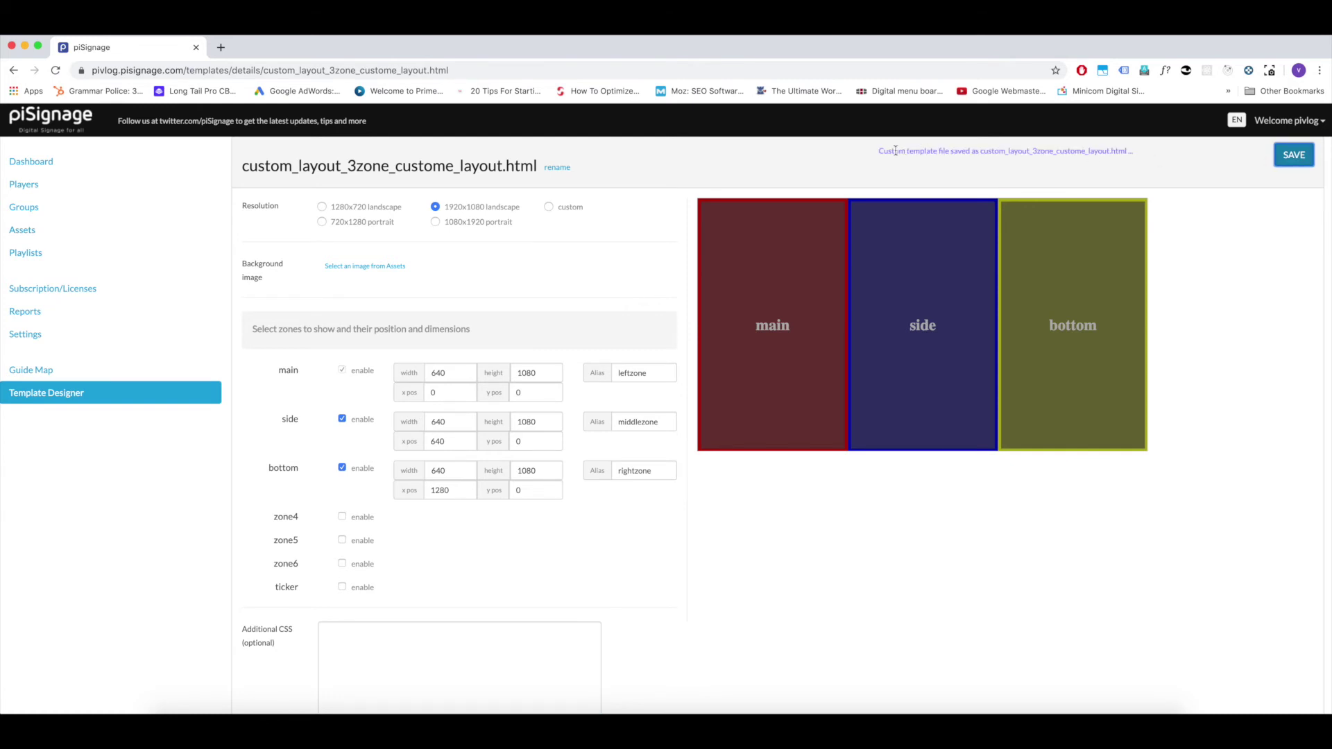
click(70, 396)
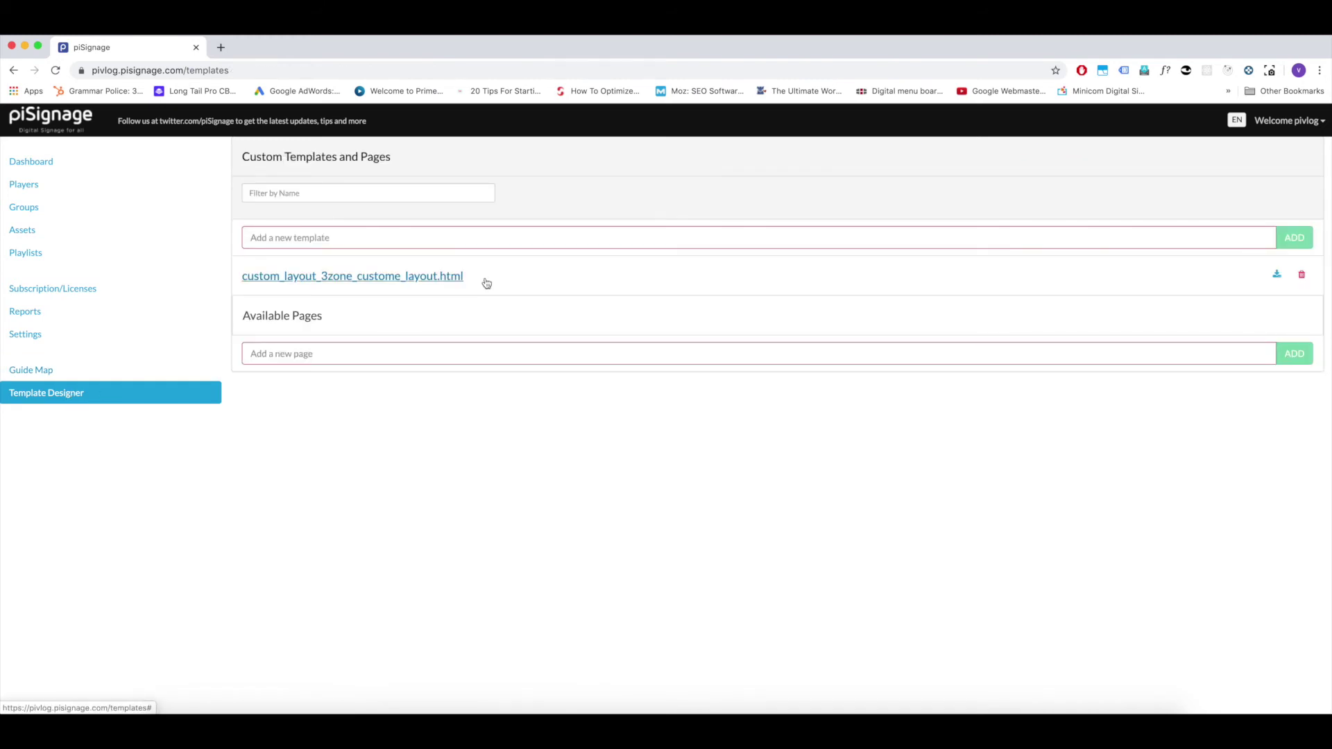
- Create a new playlist named 3zonecustome_playlist
click(31, 252)
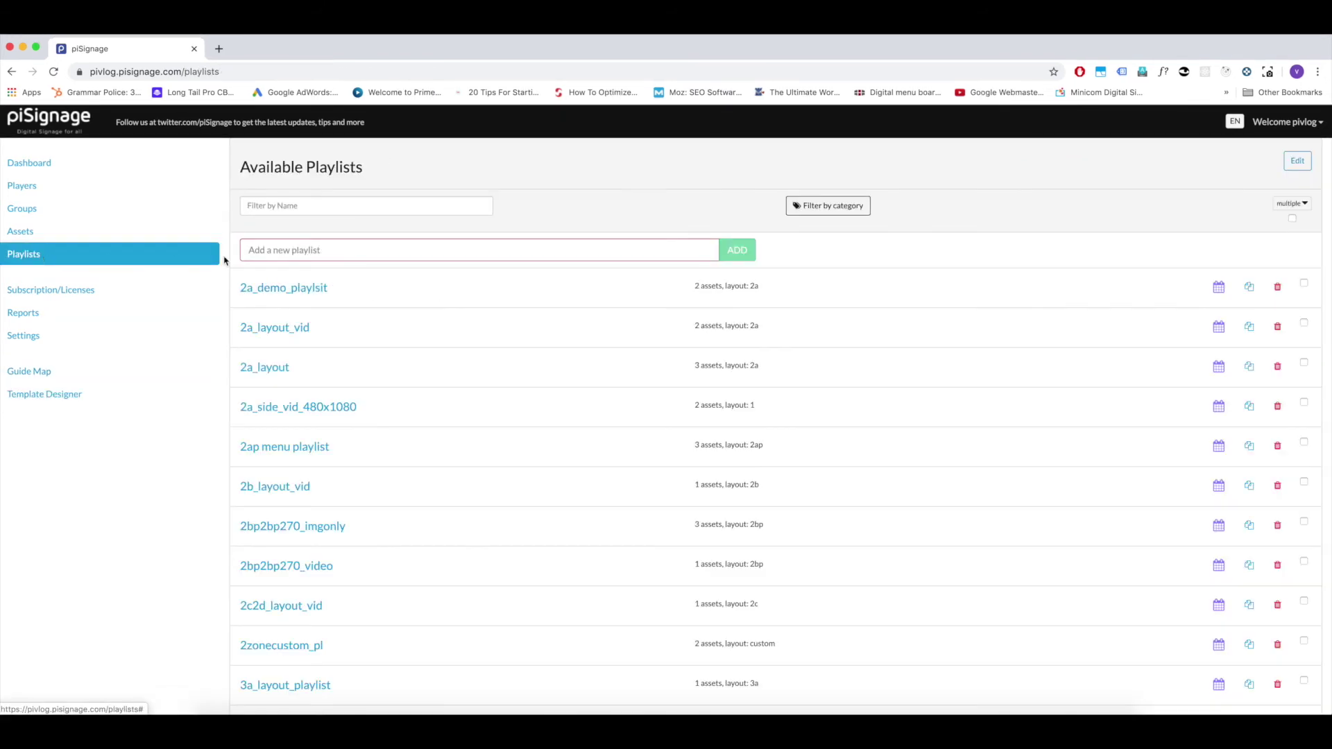
text(3zonecustome_playlist)
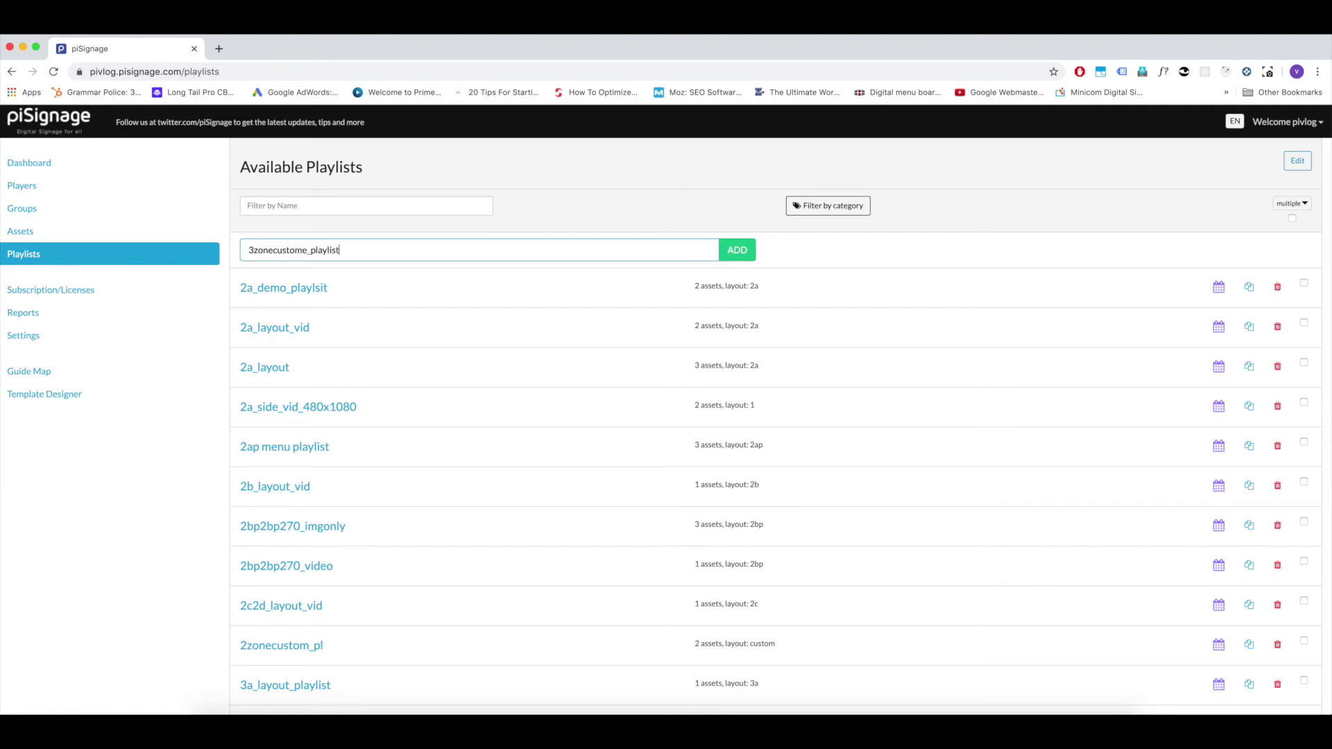
click(730, 260)
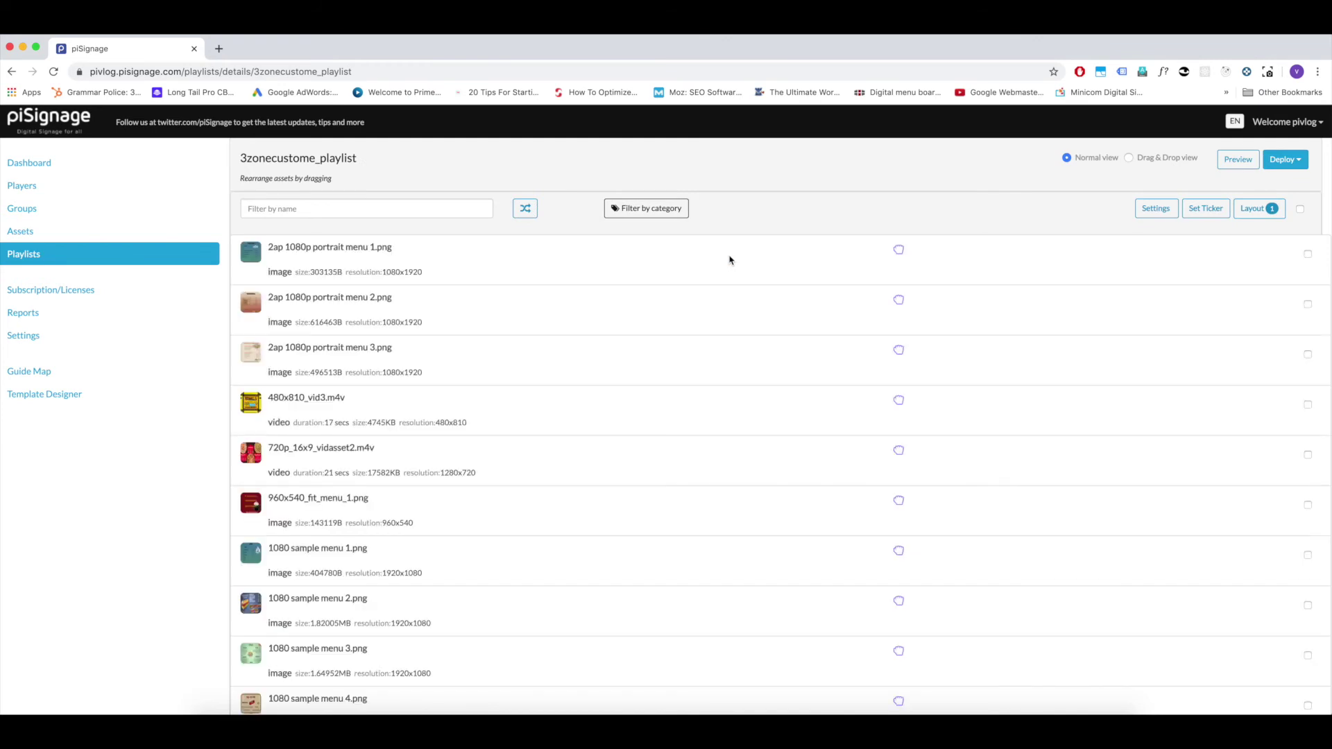
- Set the playlist's layout to Custom Layout in Landscape Mode using the layout file custom_layout_3zone_custom_layout.html
click(1254, 211)
scroll(609, 426, down, 15)
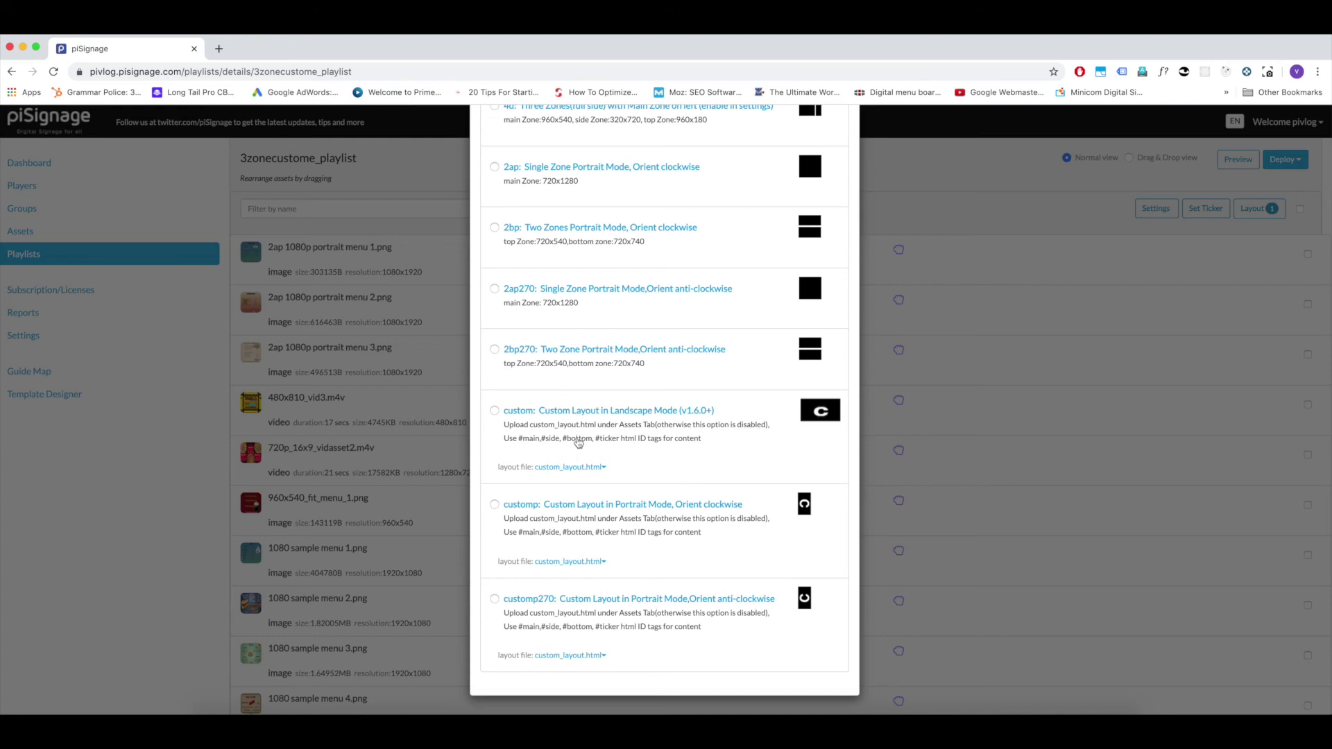
click(589, 469)
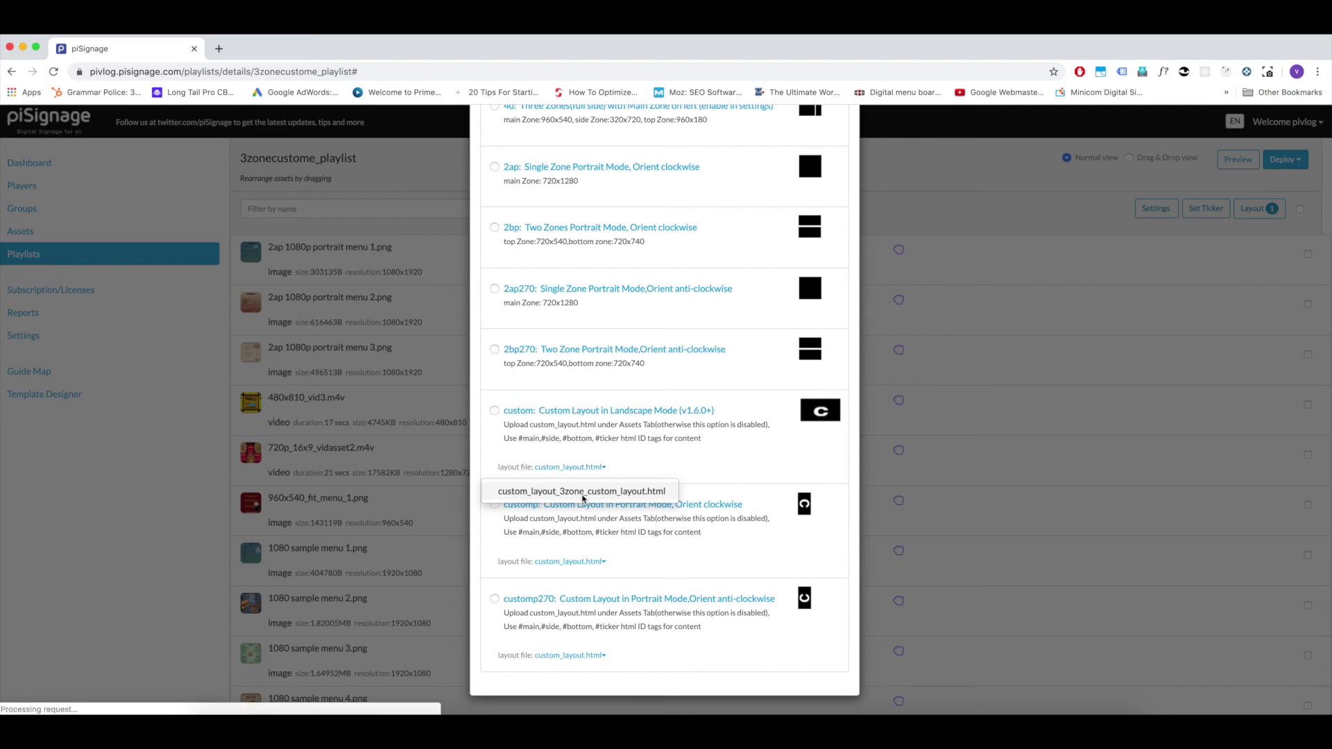
click(583, 492)
click(824, 240)
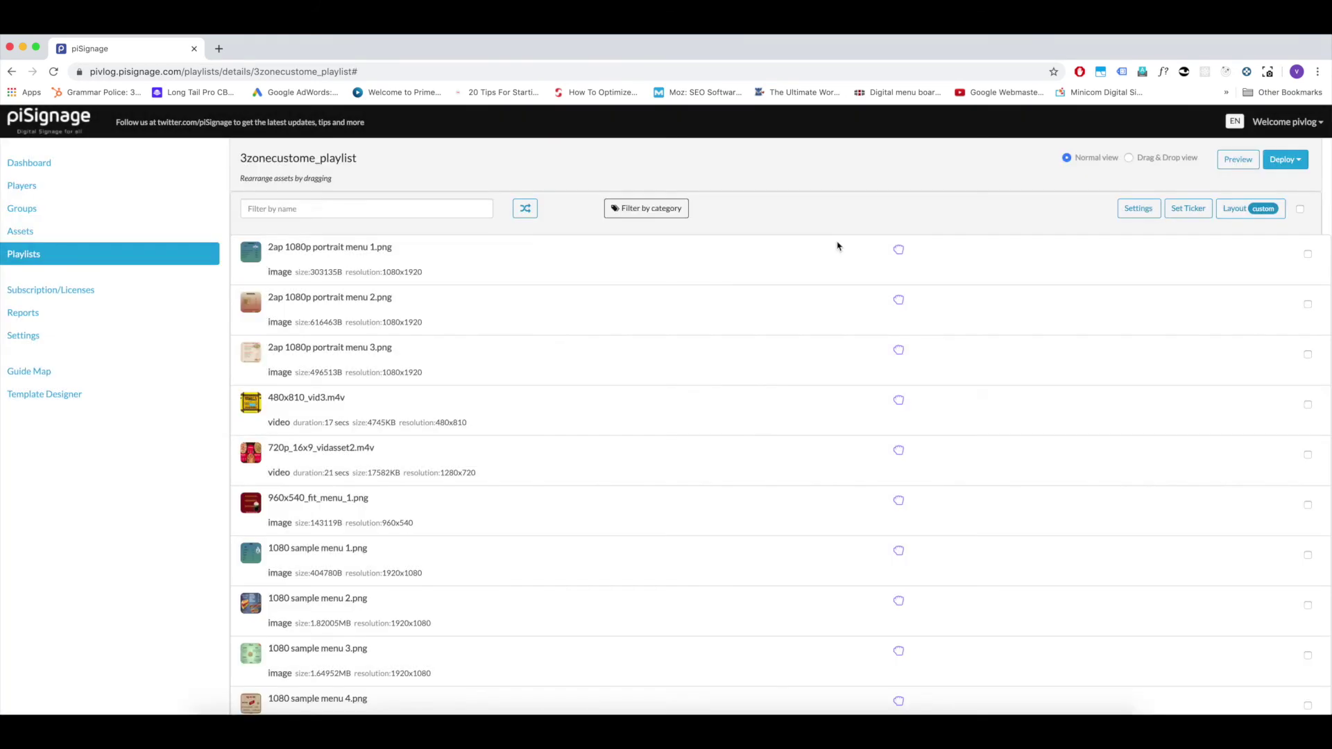